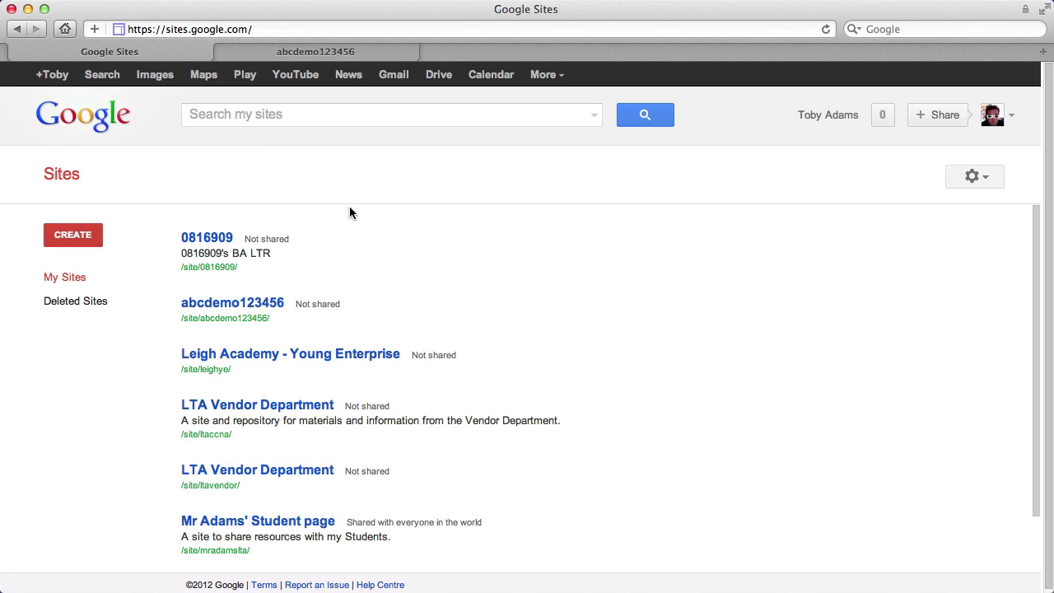
Open Google Drive, and check both slides of Presentation1.pptx in PowerPoint before returning to the browser
{"action": "left_click", "coordinate": [434, 80]}
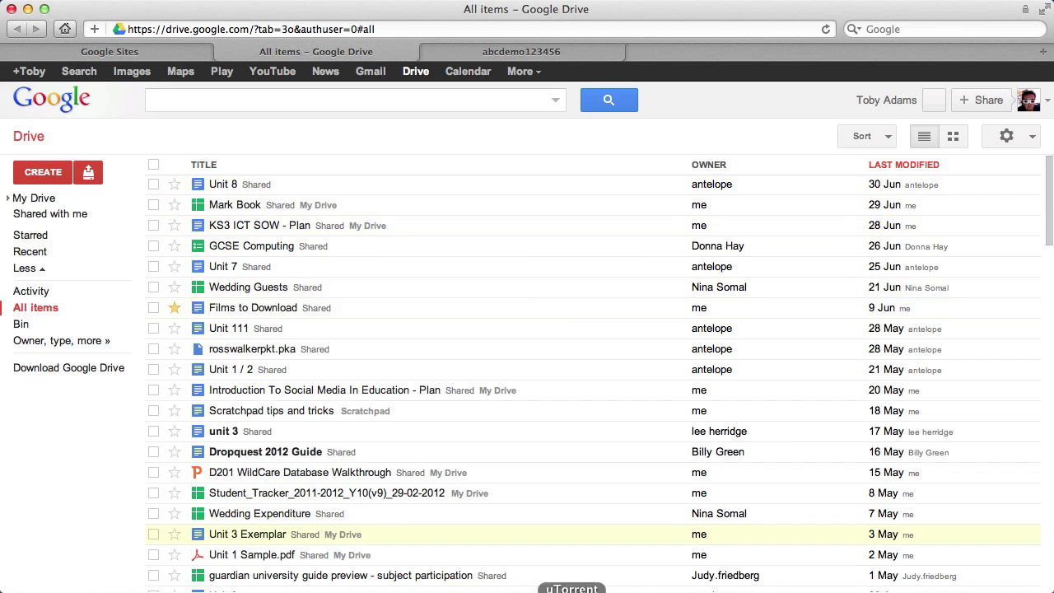
{"action": "left_click", "coordinate": [745, 590]}
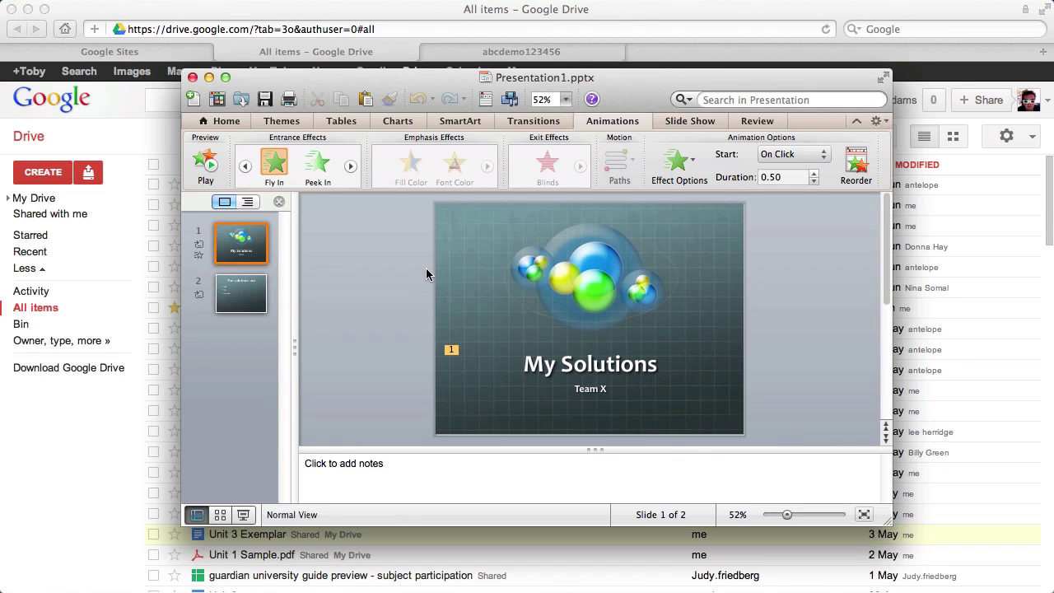
{"action": "left_click", "coordinate": [243, 284]}
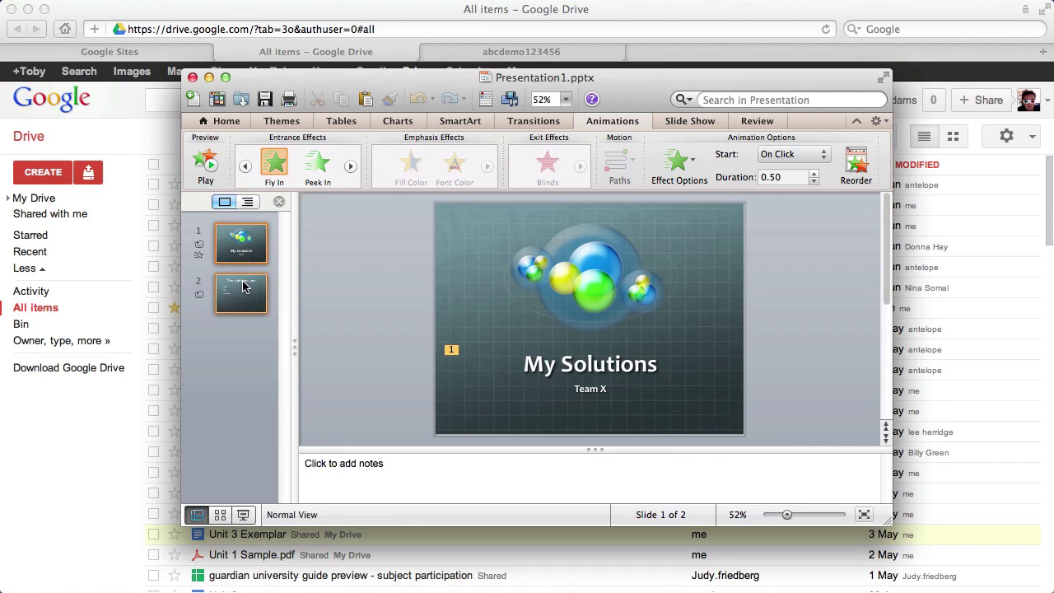
{"action": "left_click", "coordinate": [244, 249]}
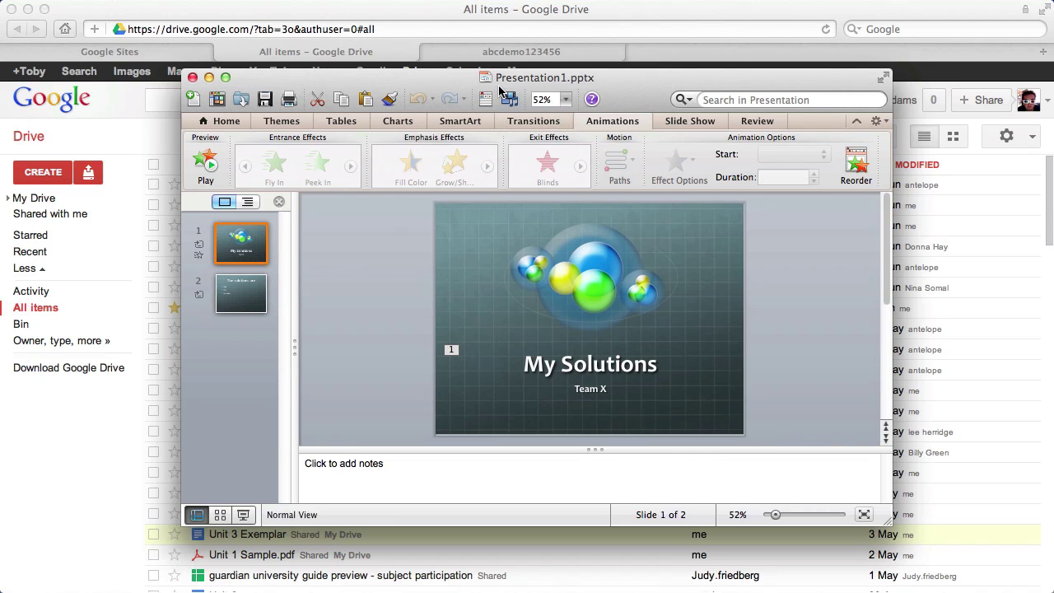
{"action": "left_click", "coordinate": [358, 11]}
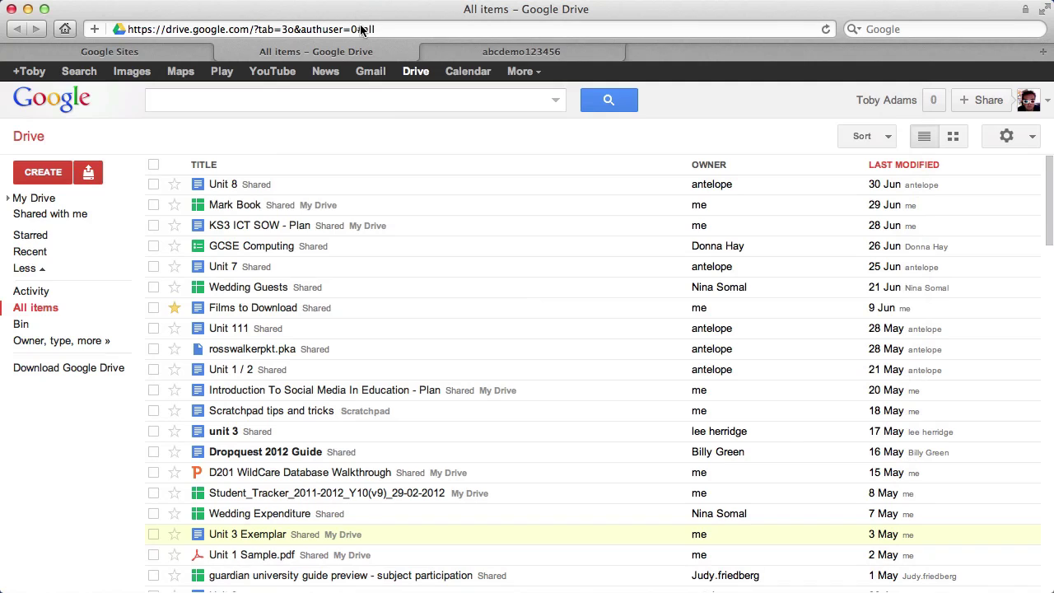
Upload Presentation1 from the Desktop to Google Drive, converting it to Google Docs format, and dismiss the upload window
{"action": "left_click", "coordinate": [89, 175]}
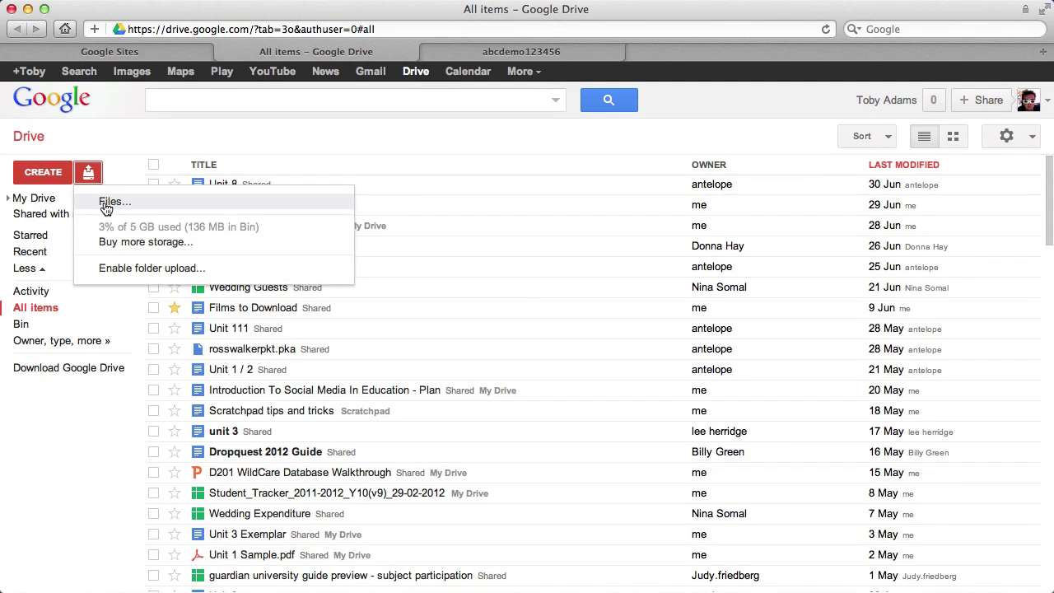
{"action": "left_click", "coordinate": [105, 204]}
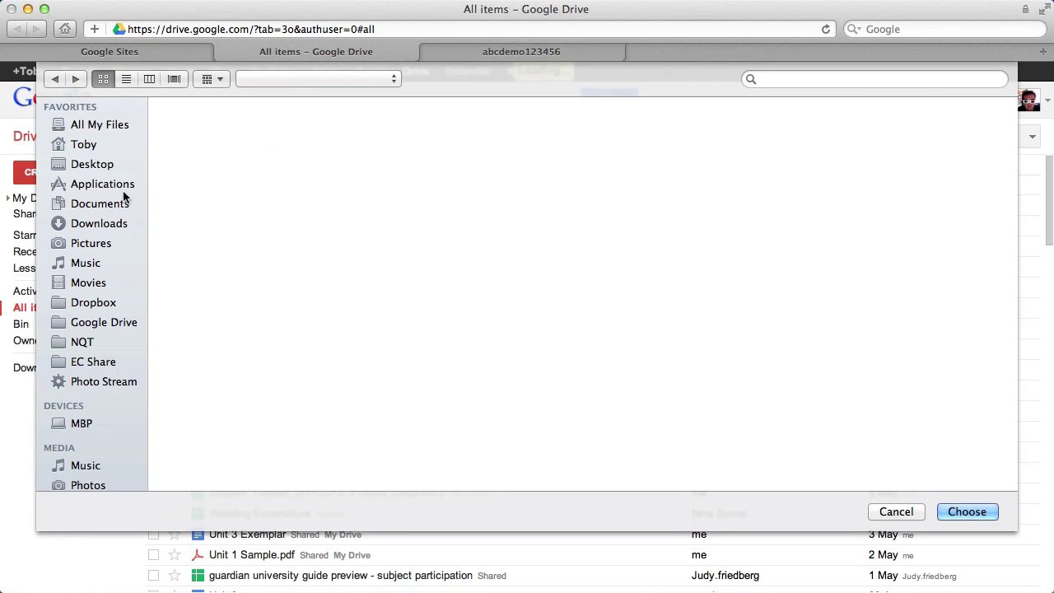
{"action": "left_click", "coordinate": [87, 166]}
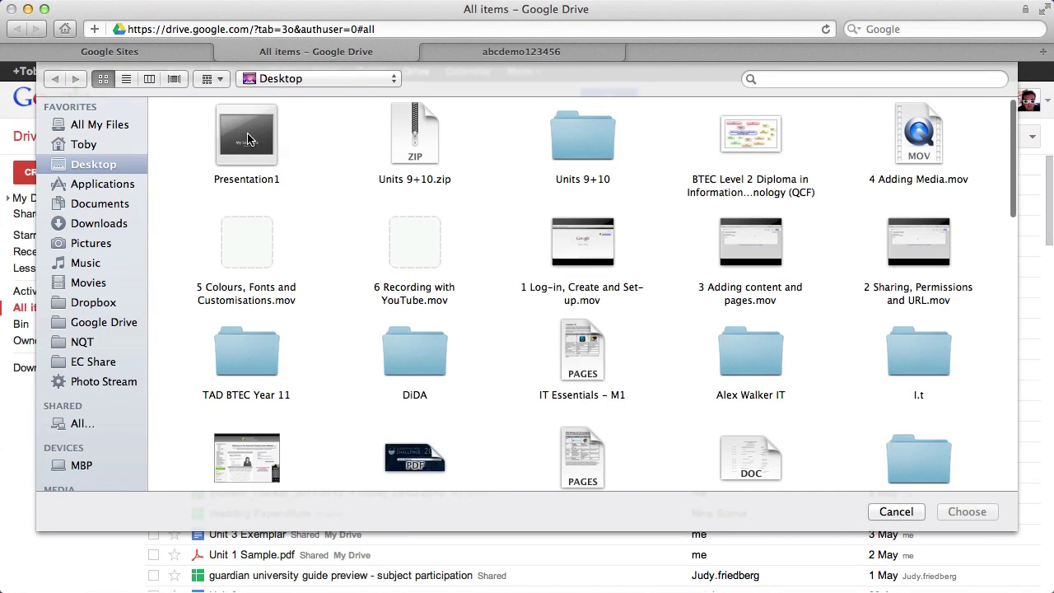
{"action": "left_click", "coordinate": [241, 135]}
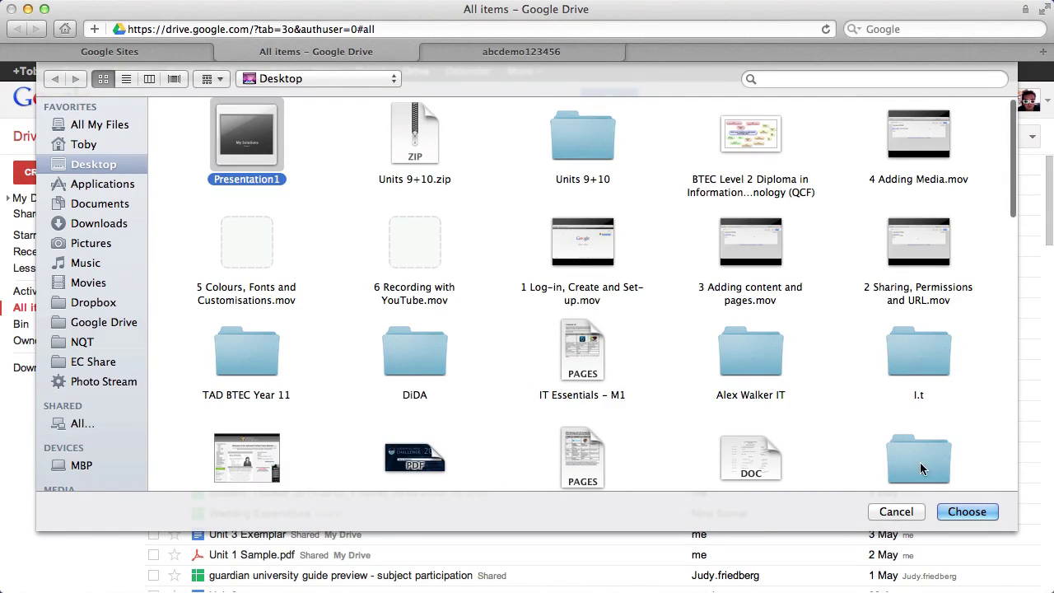
{"action": "left_click", "coordinate": [966, 511]}
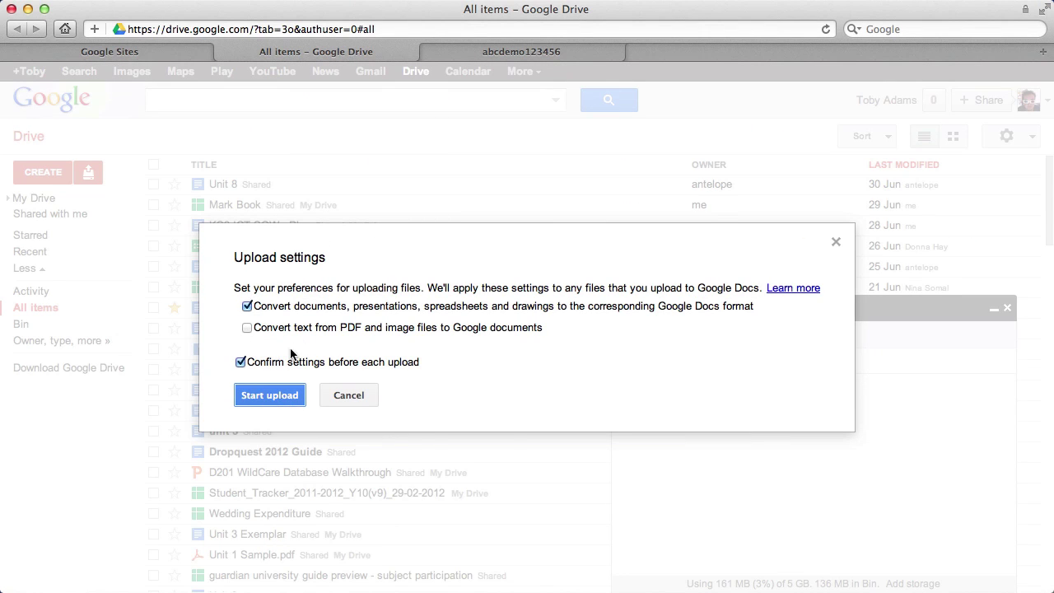
{"action": "left_click", "coordinate": [269, 395]}
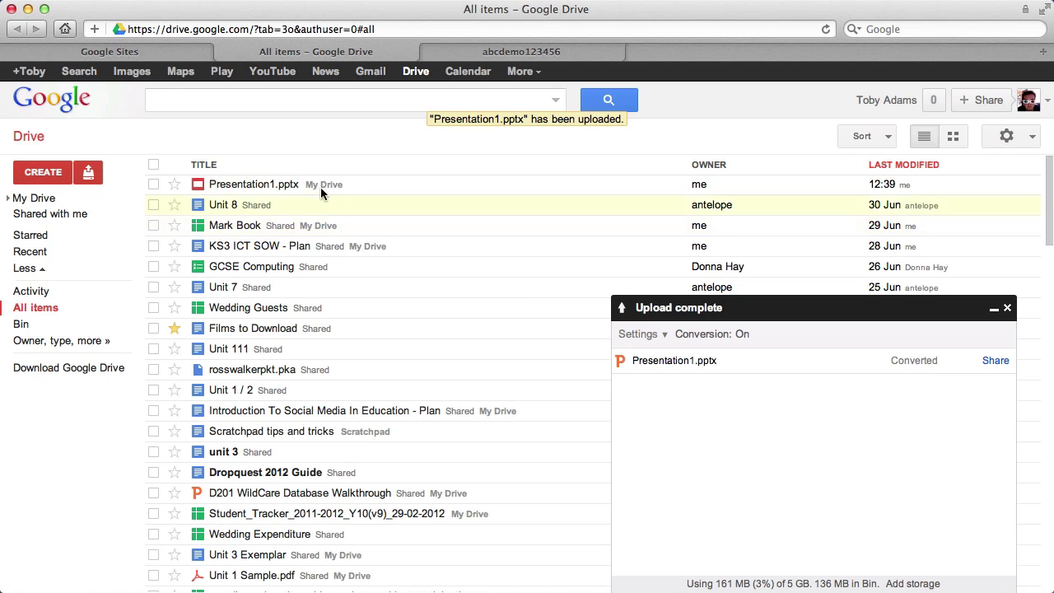
{"action": "left_click", "coordinate": [1007, 307]}
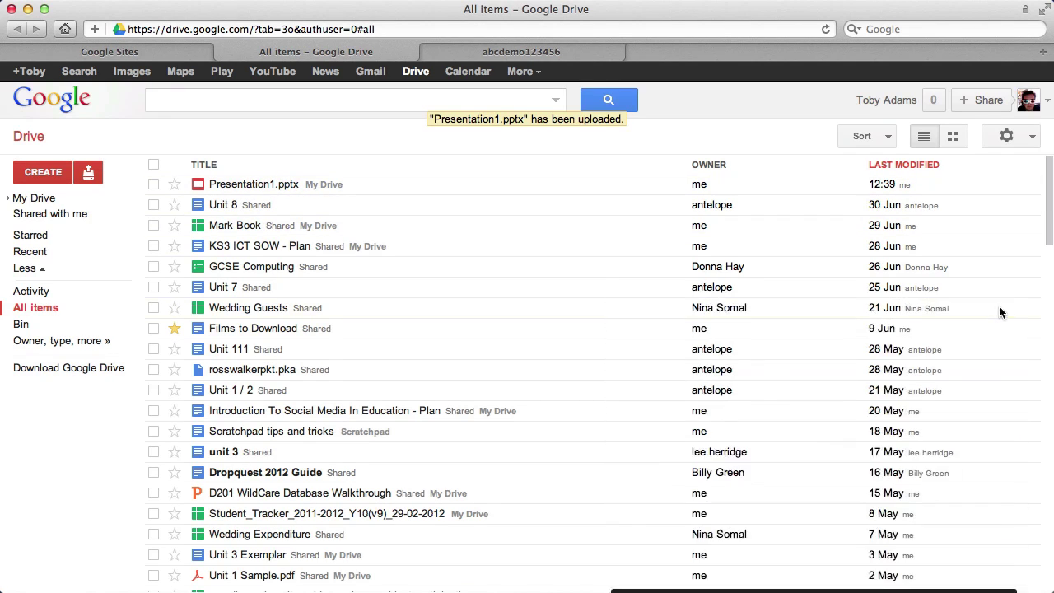
Open the uploaded Presentation1.pptx, and view the file types that can be created in Google Drive
{"action": "left_click", "coordinate": [254, 185]}
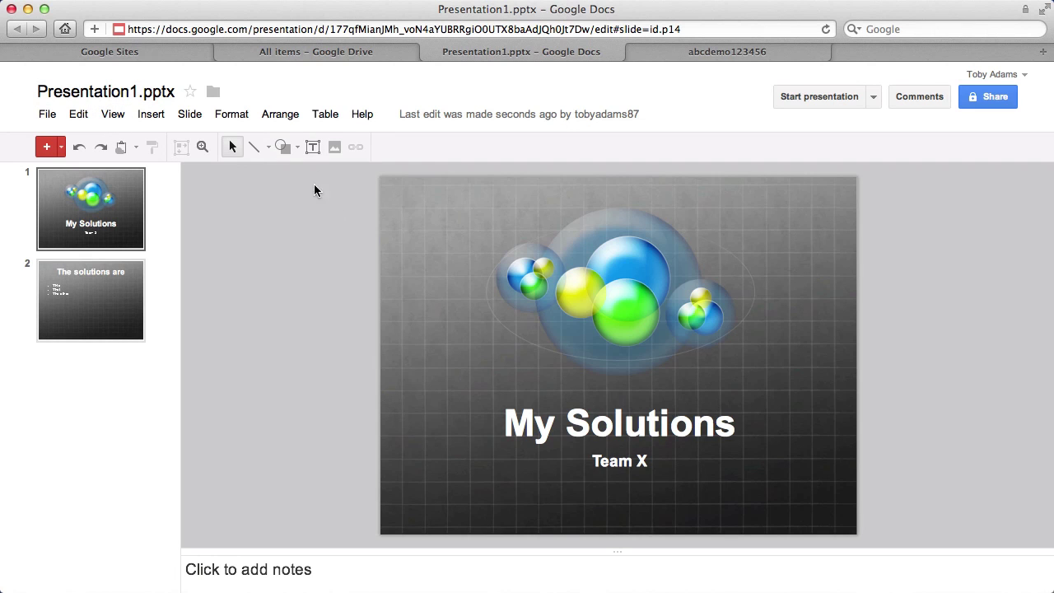
{"action": "left_click", "coordinate": [296, 53]}
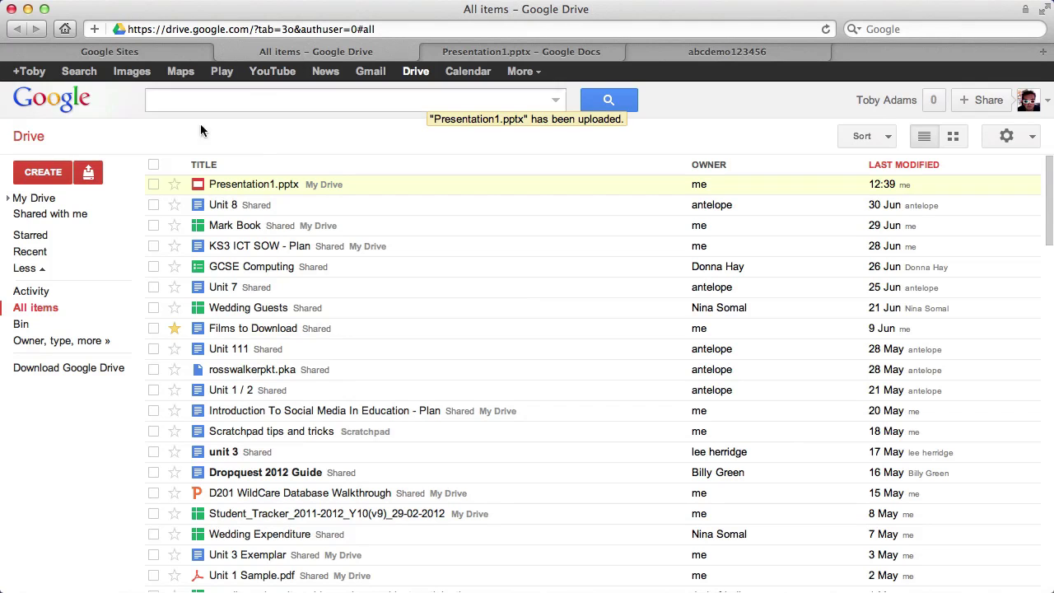
{"action": "left_click", "coordinate": [49, 175]}
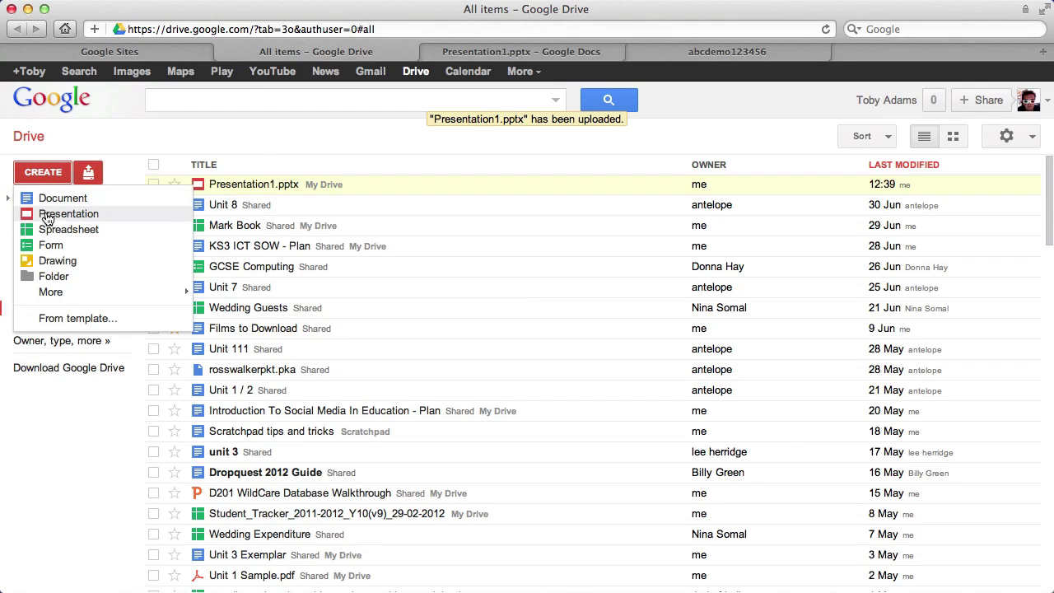
{"action": "left_click", "coordinate": [484, 56]}
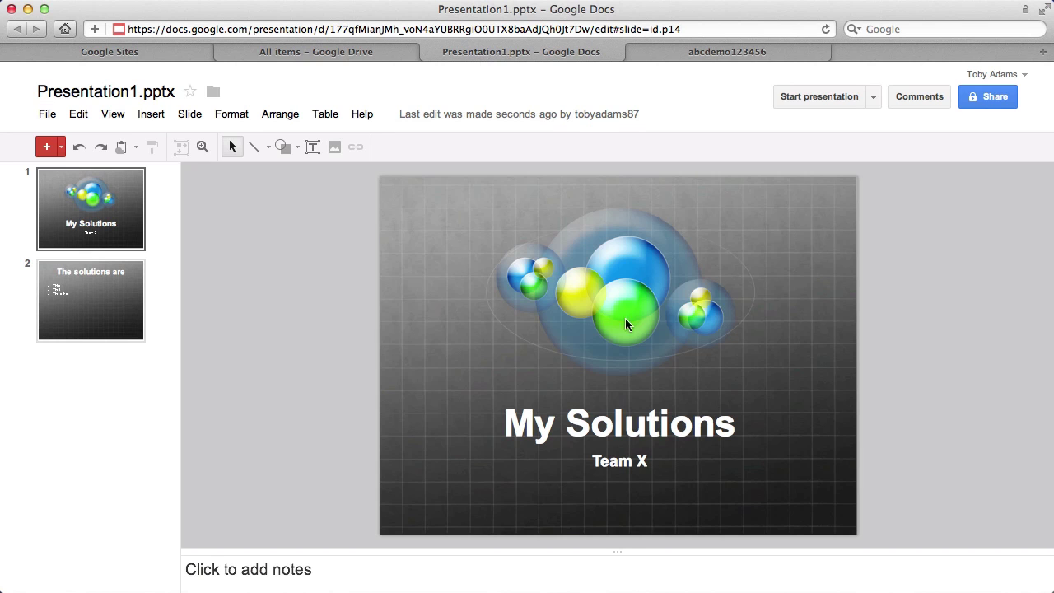
Review both slides of the converted presentation and highlight the title text on the first slide
{"action": "left_click", "coordinate": [110, 273]}
{"action": "left_click", "coordinate": [120, 216]}
{"action": "left_click", "coordinate": [120, 284]}
{"action": "left_click", "coordinate": [120, 208]}
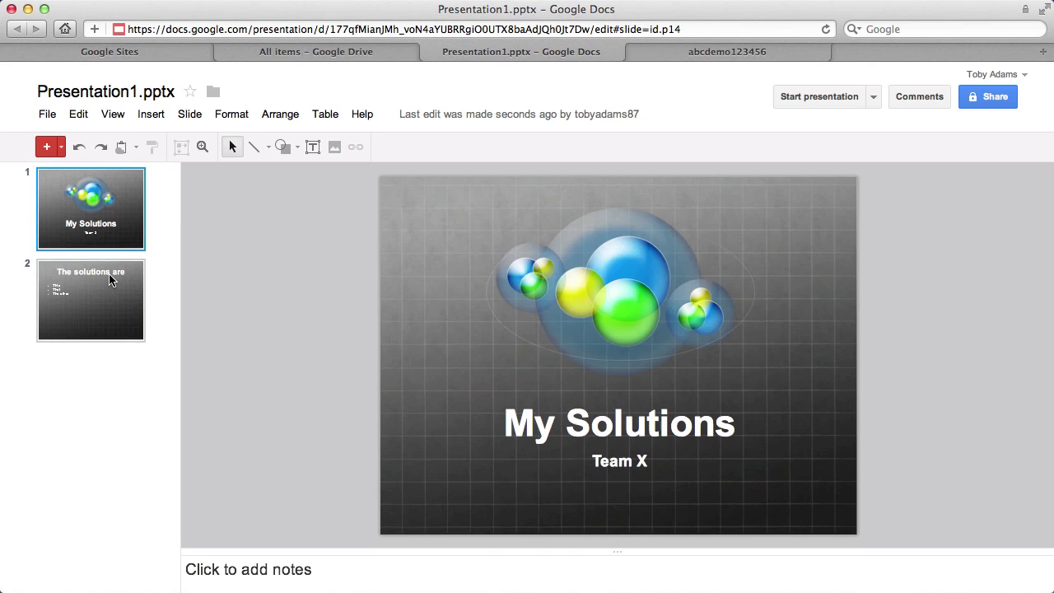
{"action": "left_click", "coordinate": [109, 278]}
{"action": "left_click", "coordinate": [112, 230]}
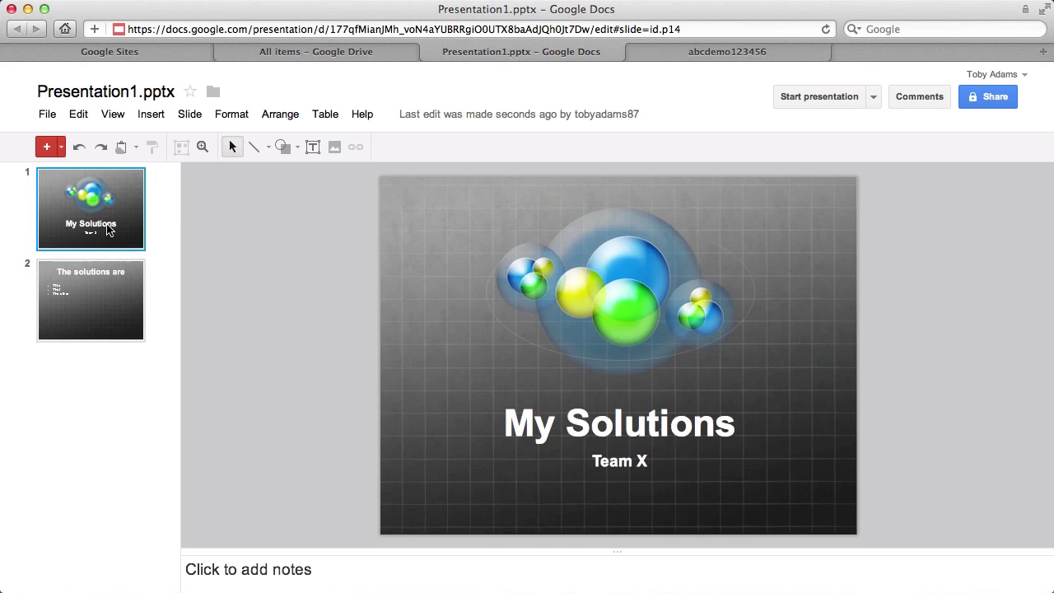
{"action": "left_click", "coordinate": [579, 426]}
{"action": "left_click_drag", "start_coordinate": [741, 422], "coordinate": [527, 420]}
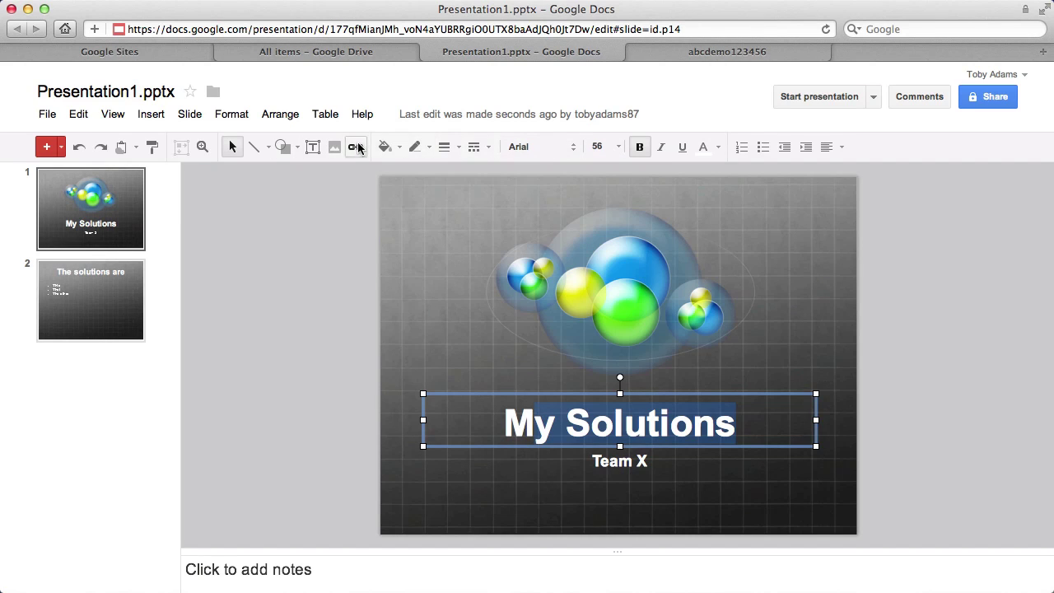
Edit the Welcome page of the abcdemo123456 site and choose Presentation1.pptx as the Google presentation to insert
{"action": "left_click", "coordinate": [113, 51]}
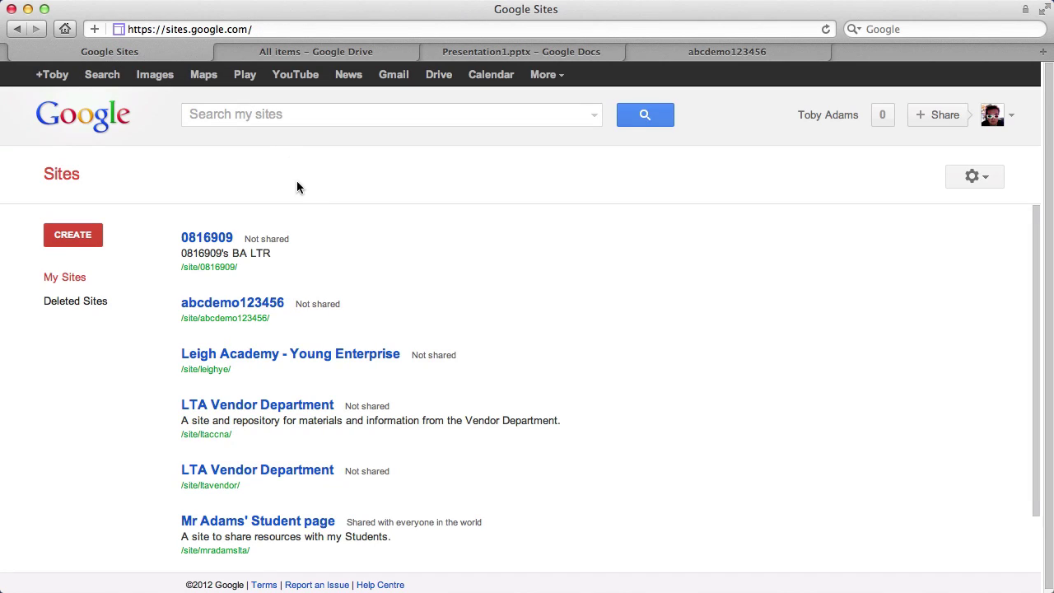
{"action": "left_click", "coordinate": [683, 51]}
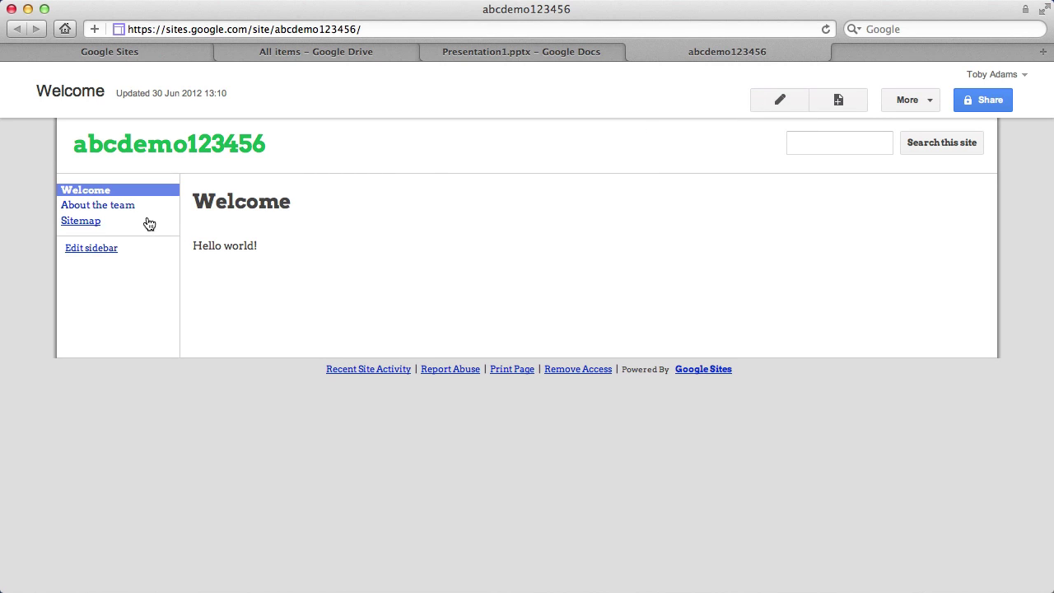
{"action": "left_click", "coordinate": [780, 101]}
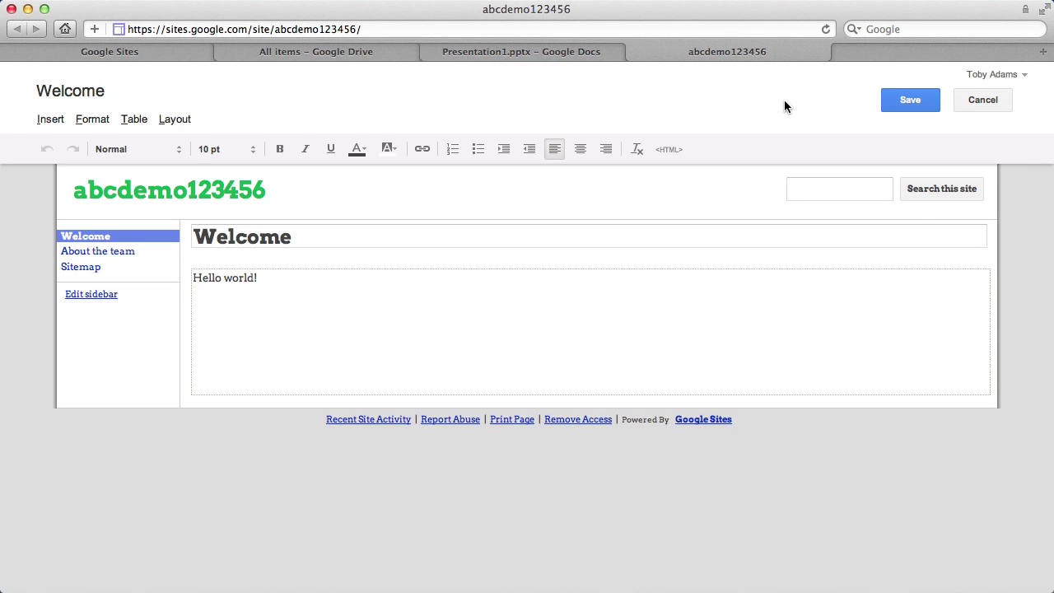
{"action": "left_click", "coordinate": [49, 118]}
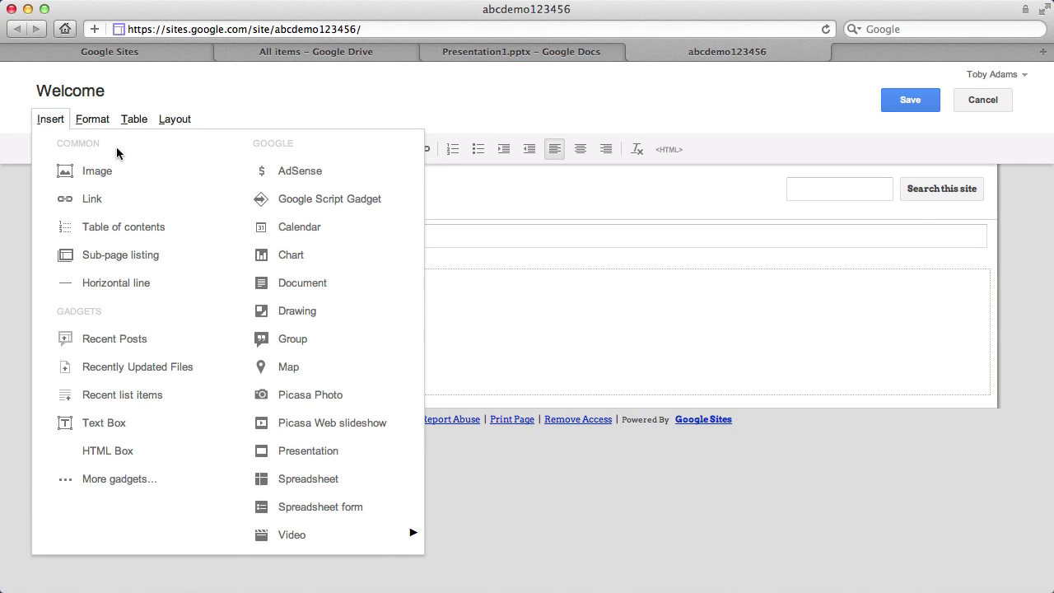
{"action": "left_click", "coordinate": [97, 120]}
{"action": "left_click", "coordinate": [50, 119]}
{"action": "left_click", "coordinate": [338, 456]}
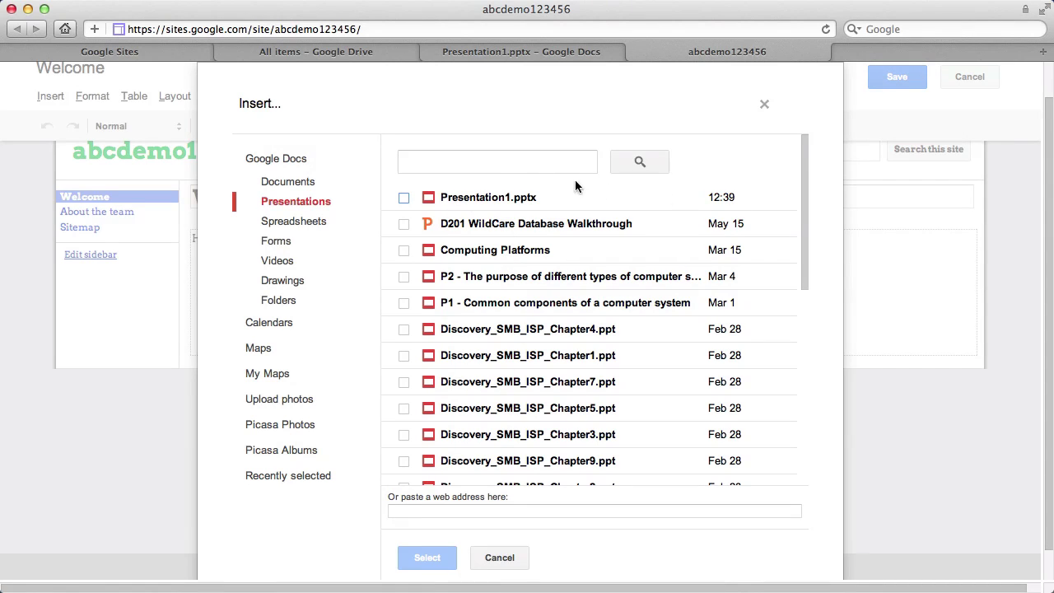
{"action": "left_click", "coordinate": [479, 203]}
{"action": "left_click", "coordinate": [425, 558]}
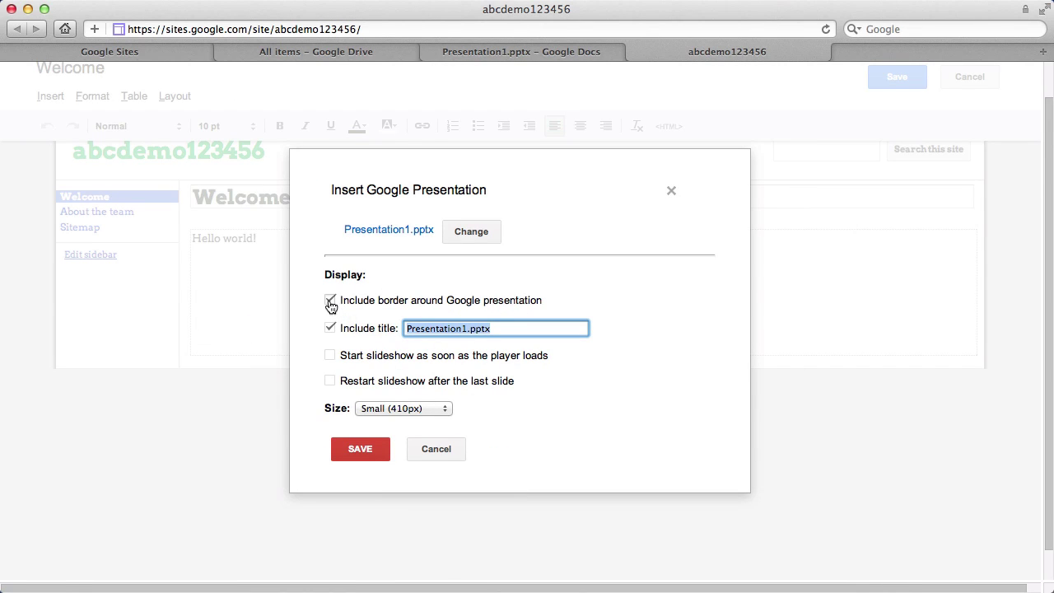
Insert the presentation without border or title at Medium (555px) size, and save the Welcome page
{"action": "left_click", "coordinate": [329, 302]}
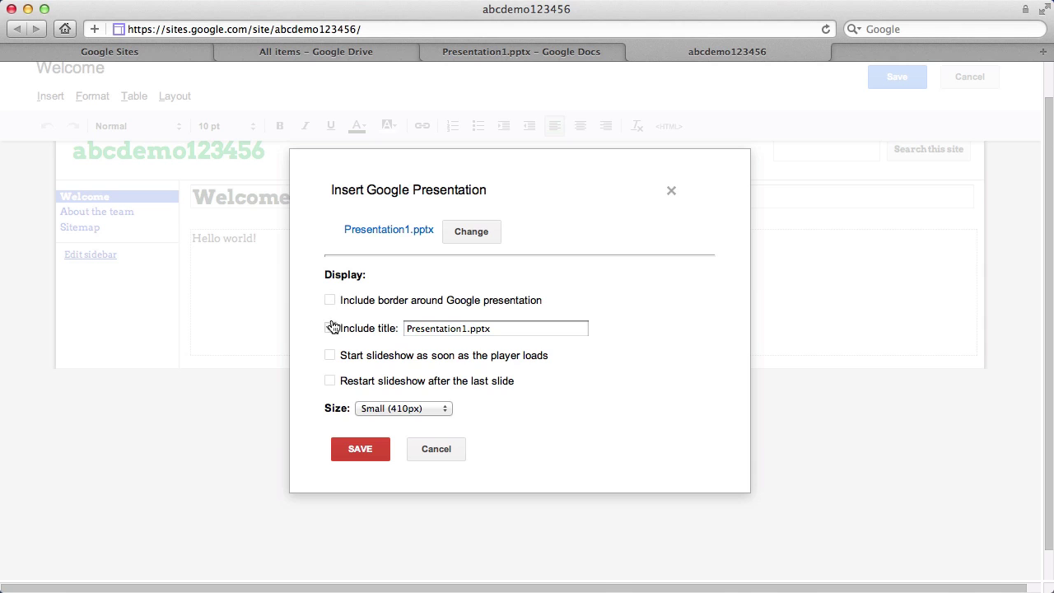
{"action": "left_click", "coordinate": [329, 328]}
{"action": "left_click", "coordinate": [379, 410]}
{"action": "left_click", "coordinate": [379, 421]}
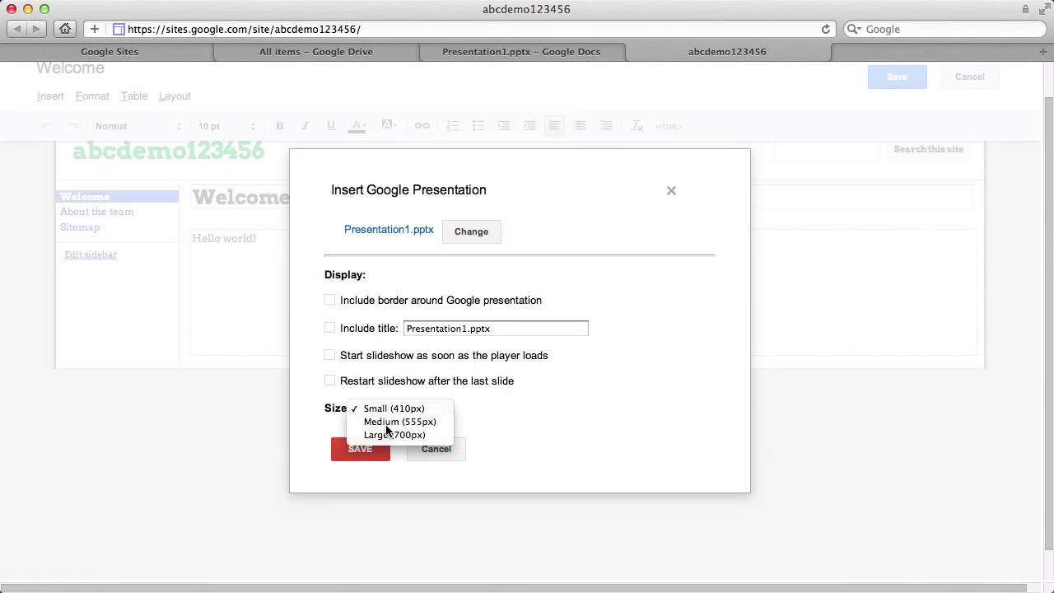
{"action": "left_click", "coordinate": [354, 454]}
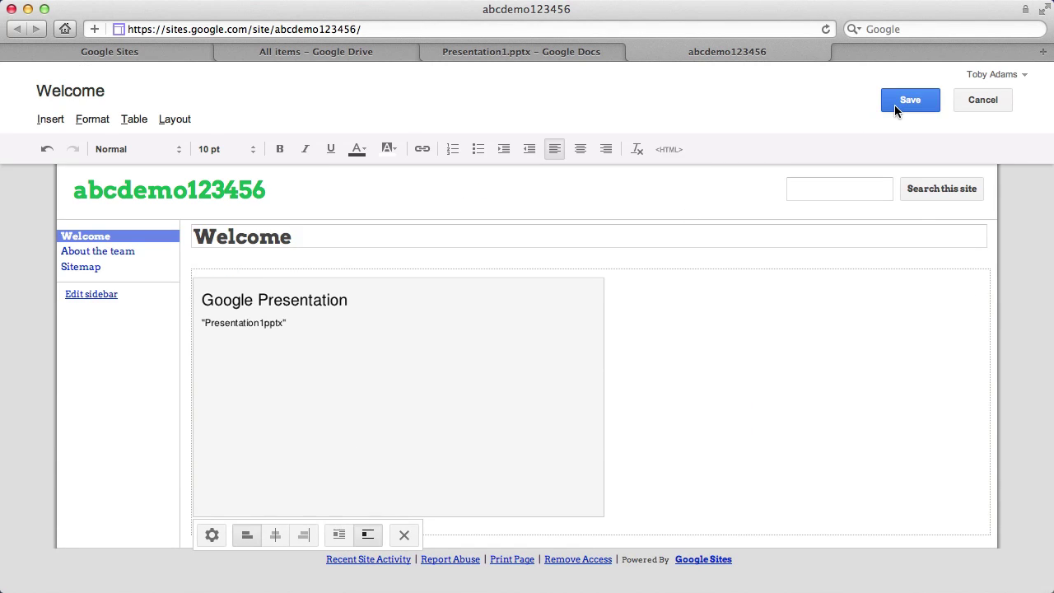
{"action": "left_click", "coordinate": [899, 102]}
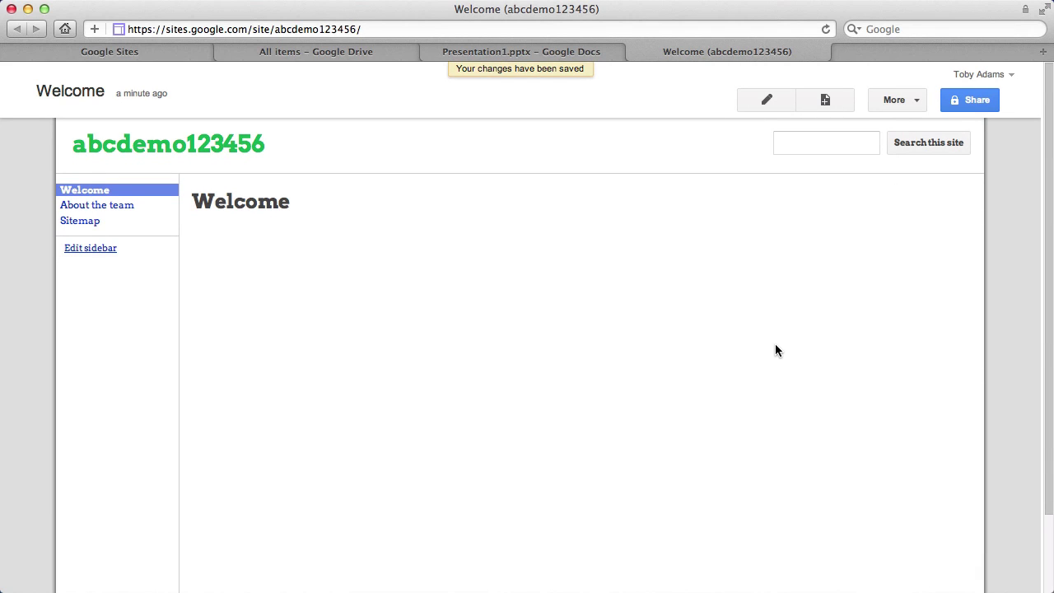
Examine the embedded presentation on the Welcome page by moving forward and back through its slides
{"action": "scroll", "coordinate": [710, 339], "scroll_direction": "down", "scroll_amount": 1}
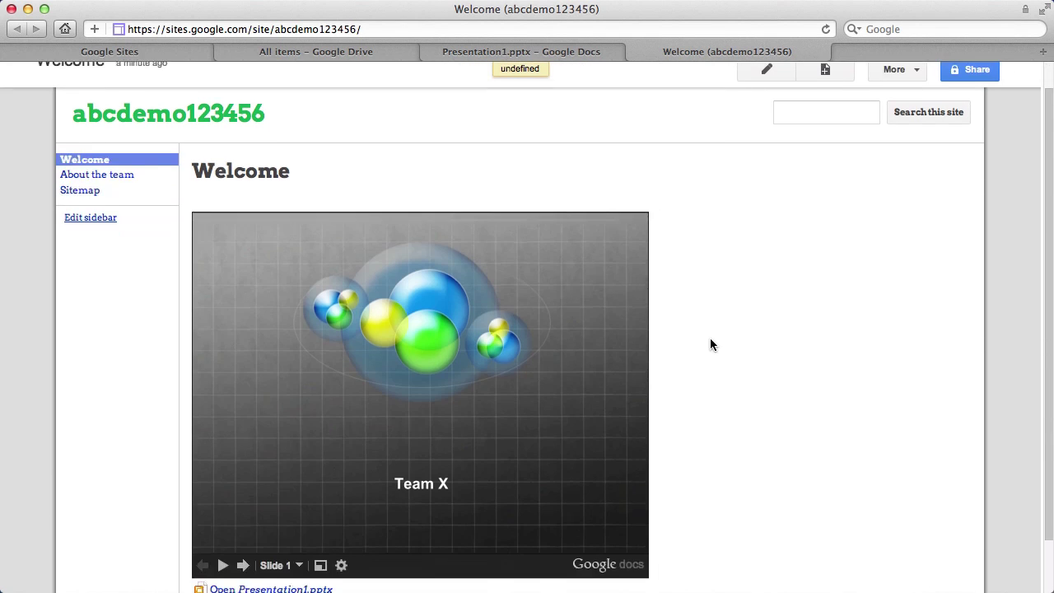
{"action": "scroll", "coordinate": [712, 345], "scroll_direction": "down", "scroll_amount": 2}
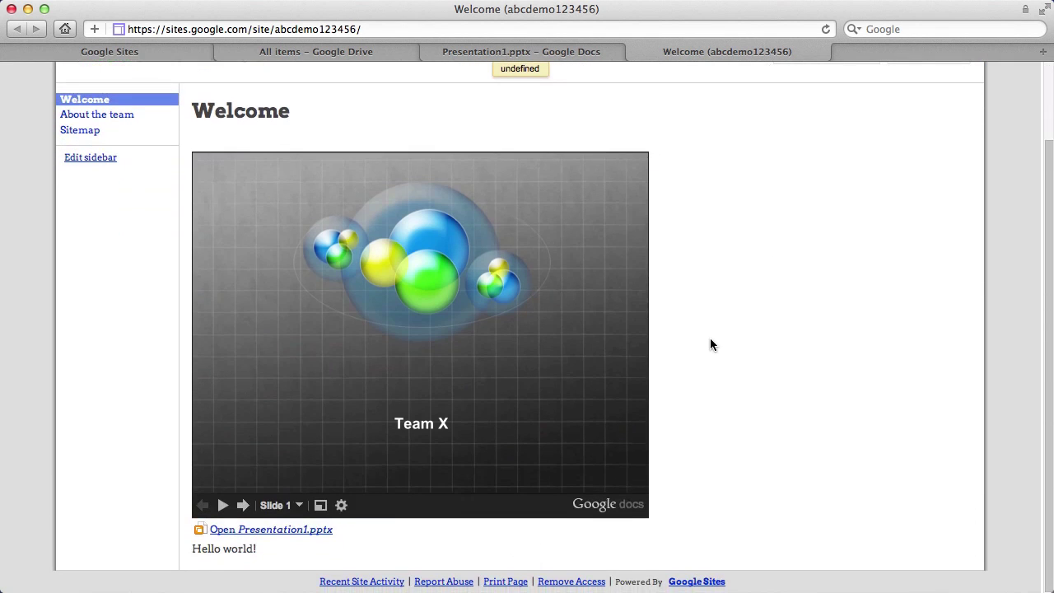
{"action": "left_click", "coordinate": [242, 505]}
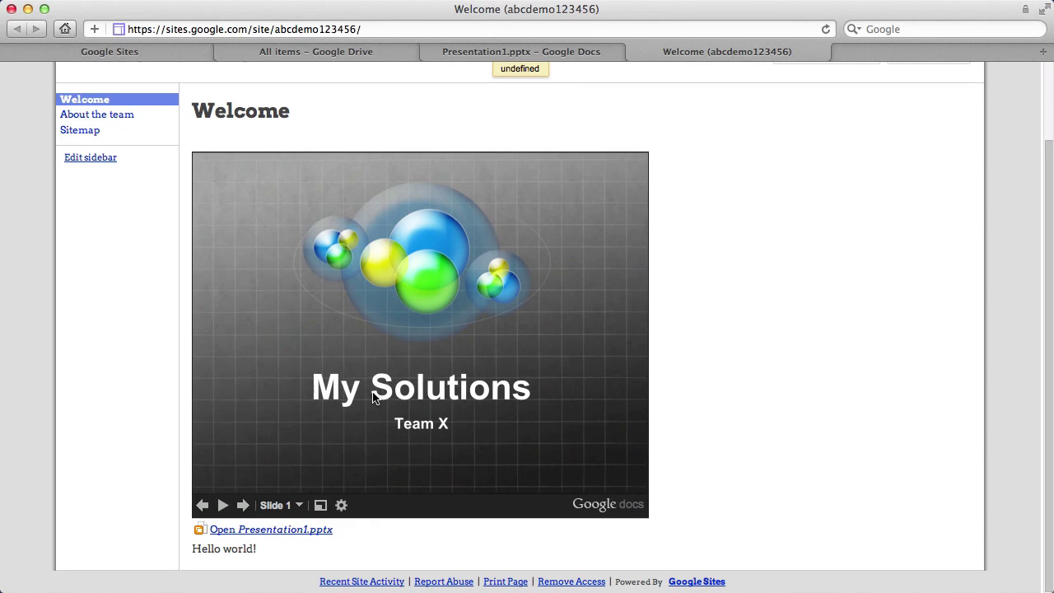
{"action": "left_click", "coordinate": [243, 506]}
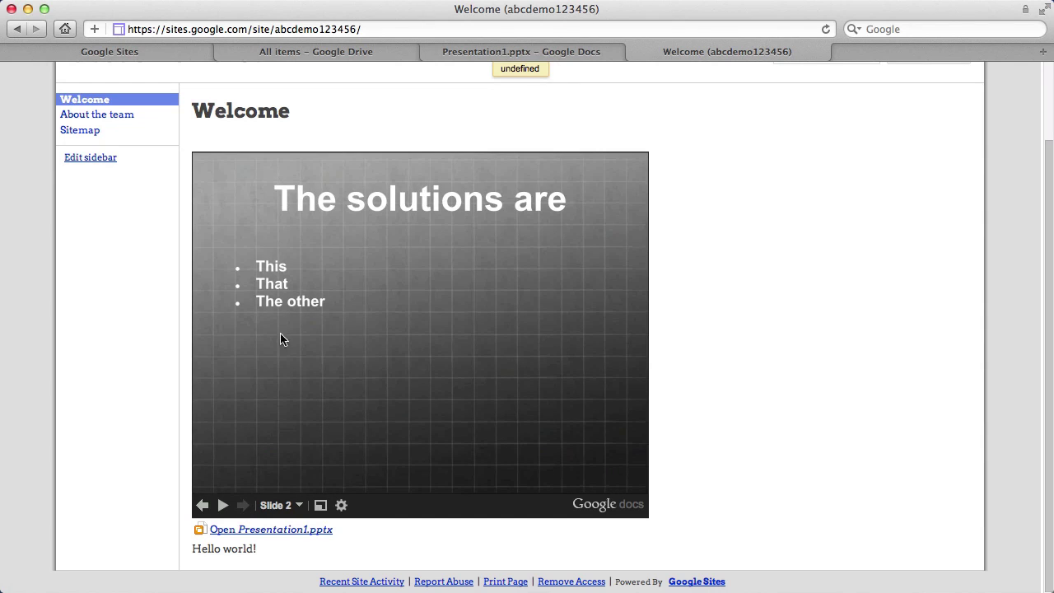
{"action": "left_click", "coordinate": [202, 509]}
{"action": "scroll", "coordinate": [530, 284], "scroll_direction": "up", "scroll_amount": 1}
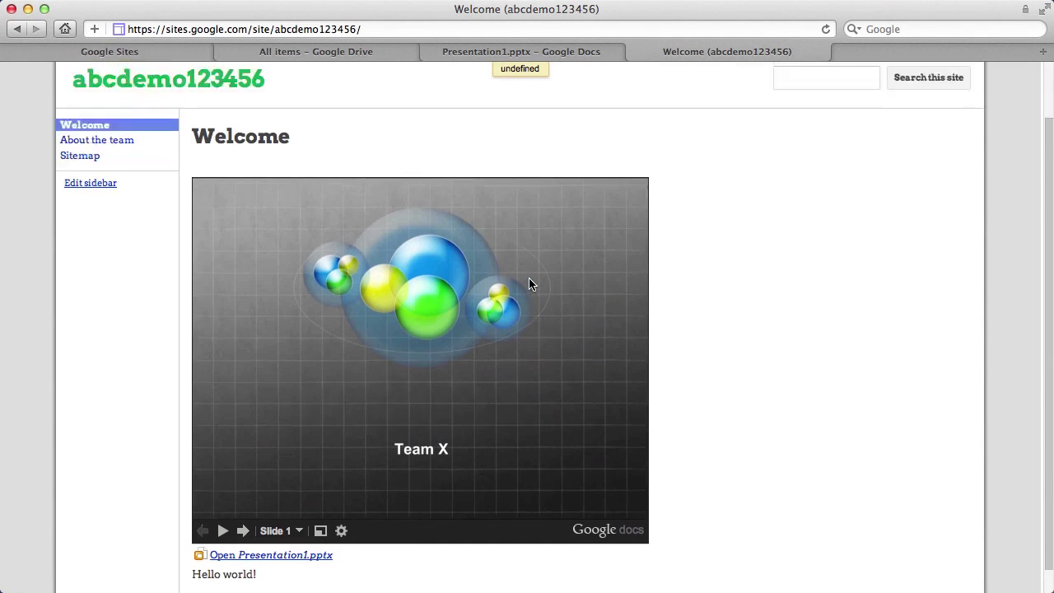
{"action": "scroll", "coordinate": [530, 284], "scroll_direction": "up", "scroll_amount": 2}
{"action": "left_click", "coordinate": [450, 315]}
{"action": "scroll", "coordinate": [448, 312], "scroll_direction": "down", "scroll_amount": 3}
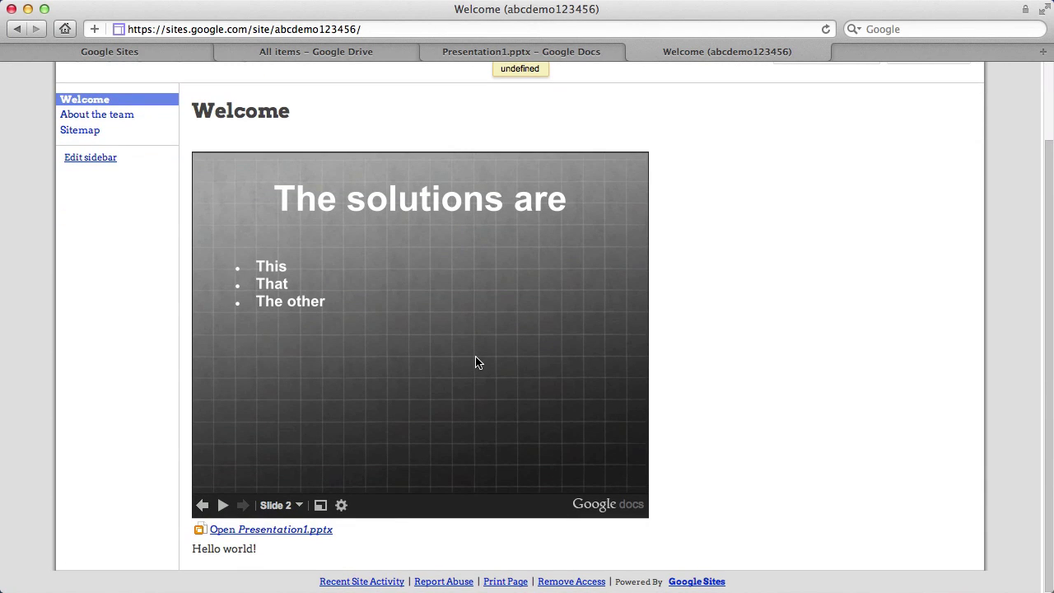
{"action": "scroll", "coordinate": [530, 390], "scroll_direction": "up", "scroll_amount": 1}
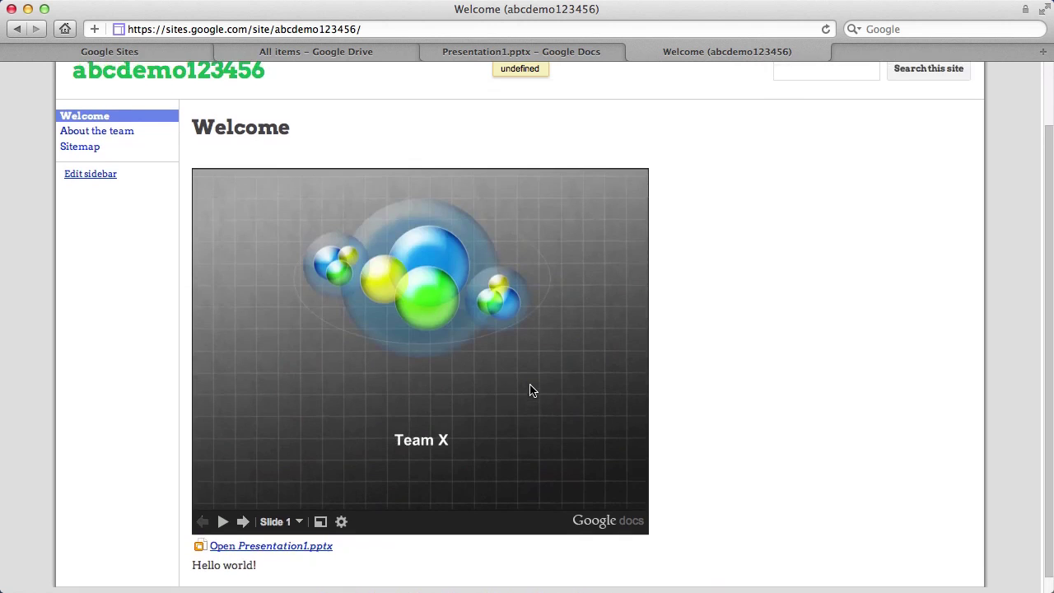
{"action": "scroll", "coordinate": [544, 309], "scroll_direction": "up", "scroll_amount": 2}
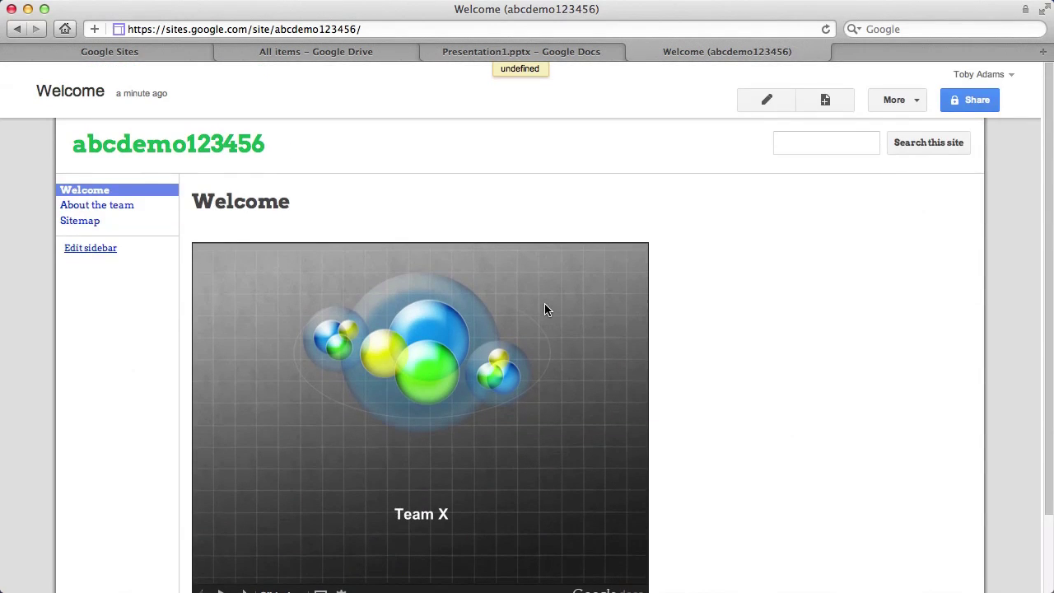